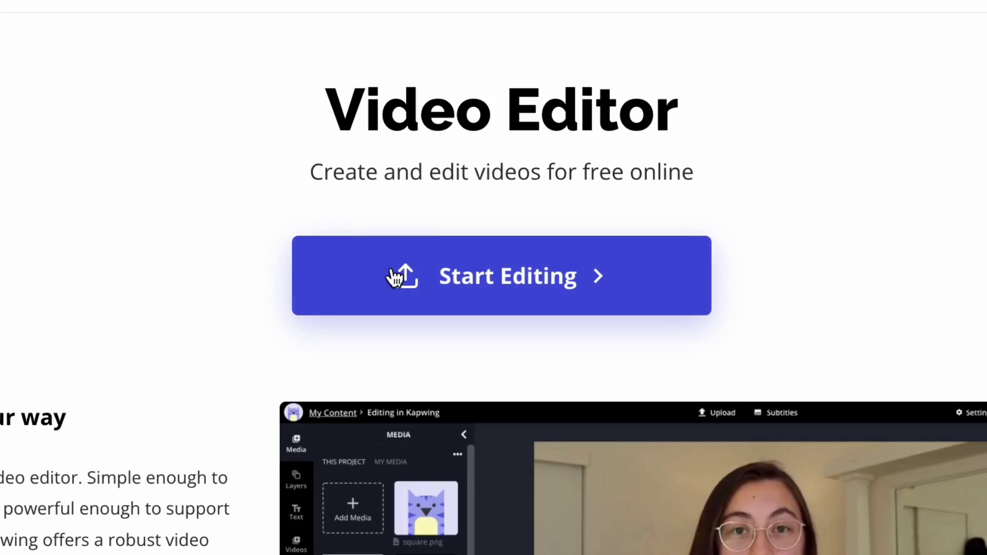
# Start a new video project and dismiss the Edit with timeline tip
pyautogui.click(395, 277)
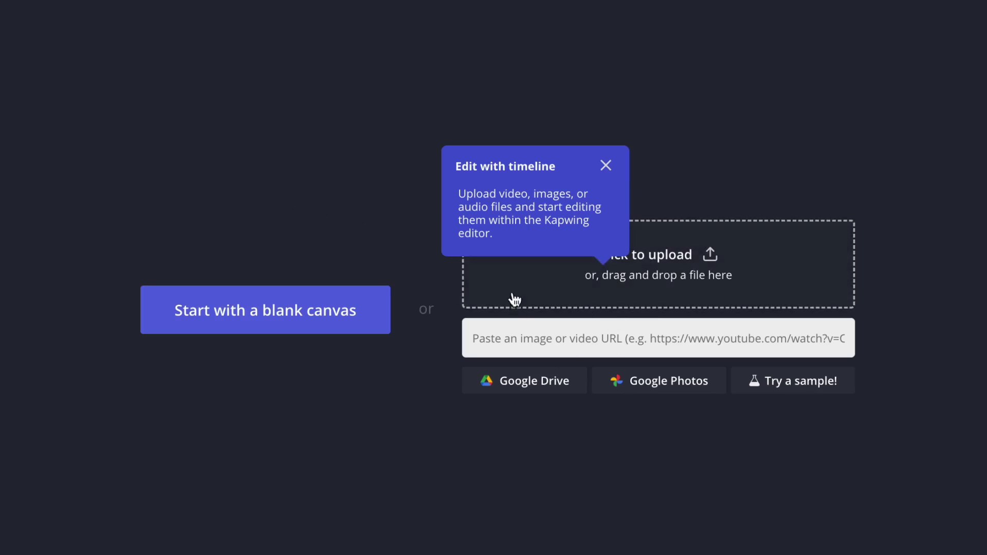
pyautogui.click(606, 165)
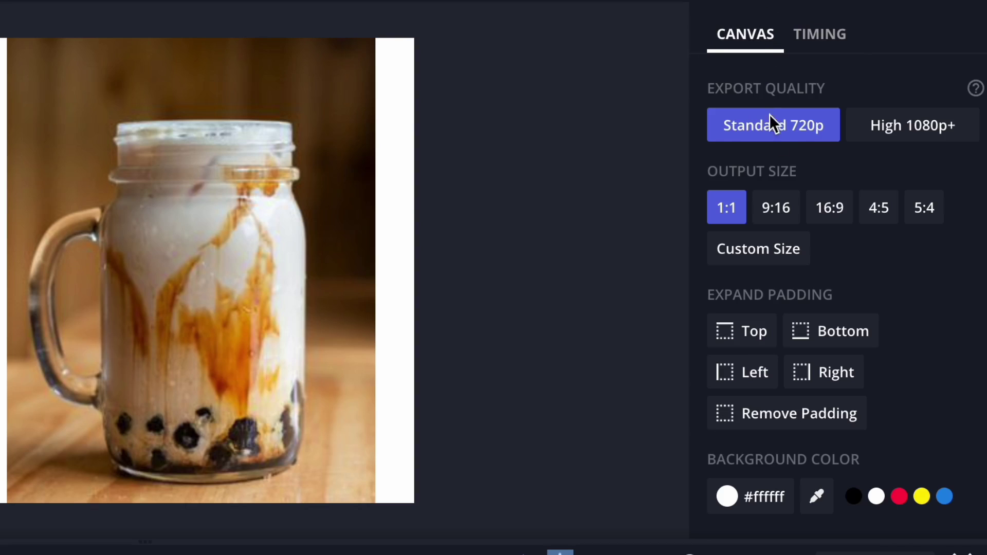
# Set the output size to 9:16 portrait and stretch the jar photo across the frame's full width
pyautogui.click(775, 208)
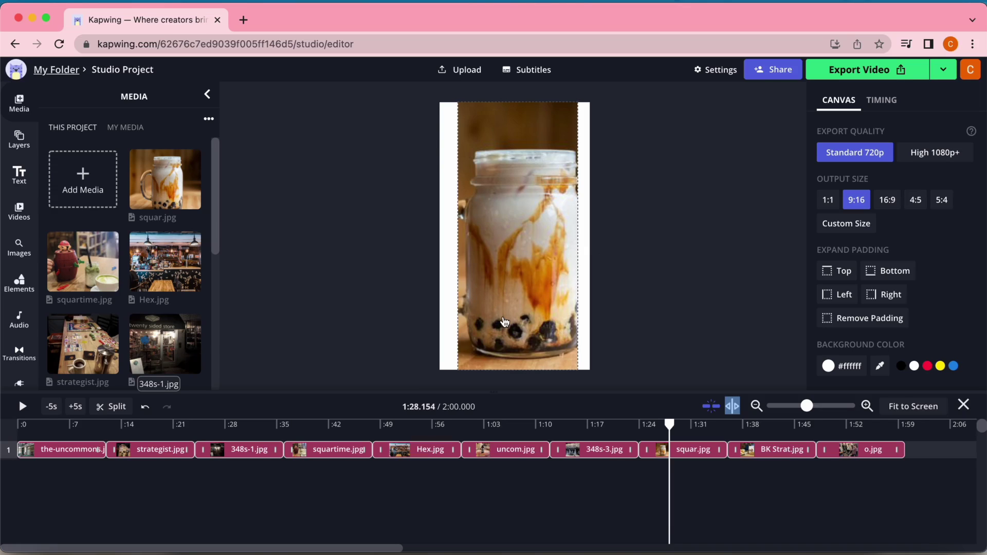
pyautogui.click(479, 288)
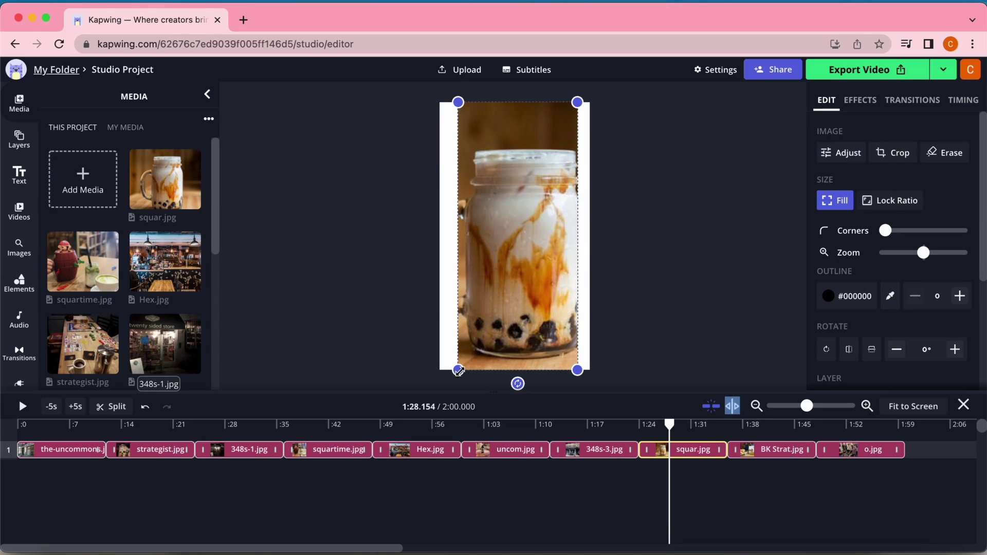
pyautogui.moveTo(459, 371); pyautogui.dragTo(440, 370)
pyautogui.moveTo(577, 370); pyautogui.dragTo(589, 371)
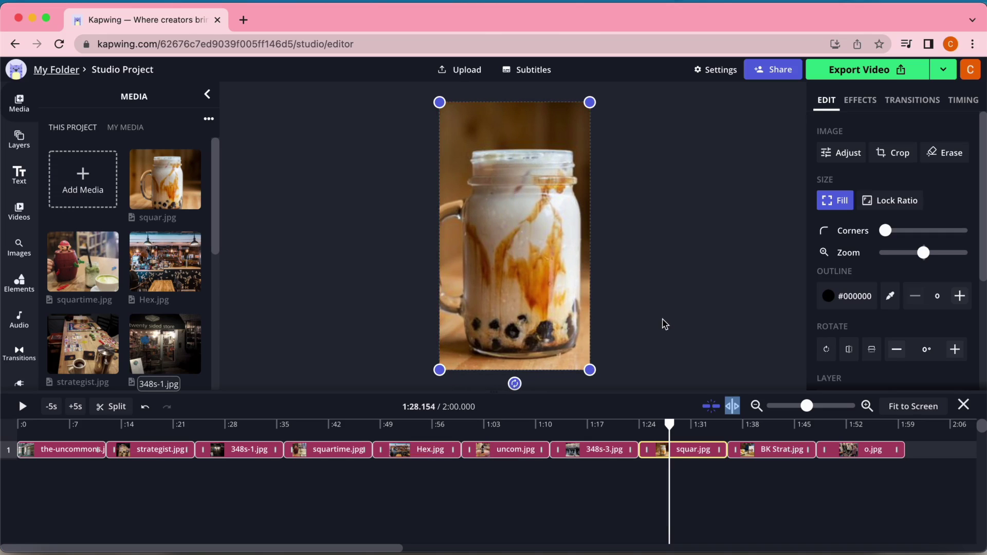
pyautogui.click(664, 324)
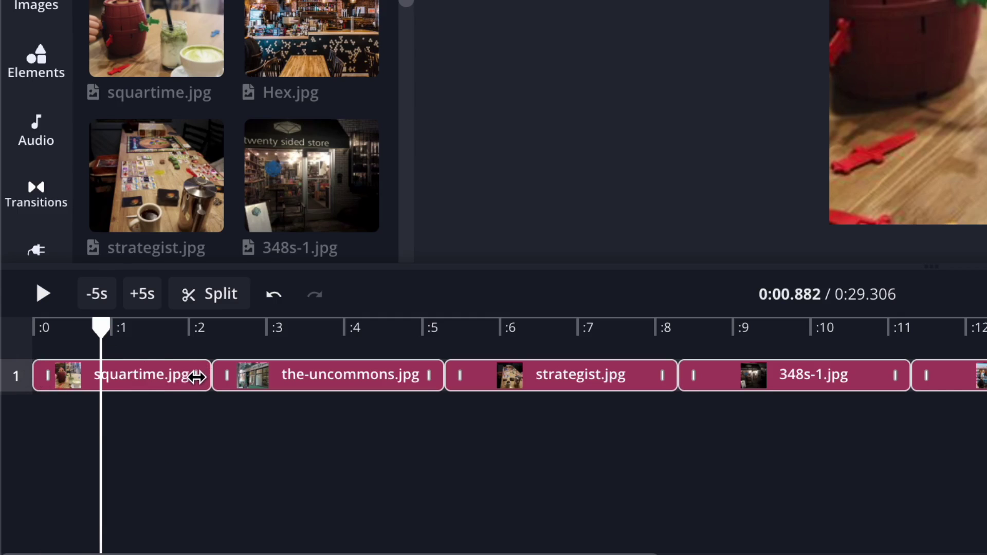
# Lengthen the squartime.jpg clip slightly and set the-uncommons.jpg to last 5s
pyautogui.moveTo(197, 377)
pyautogui.mouseDown()
pyautogui.moveTo(305, 377)
pyautogui.moveTo(207, 382)
pyautogui.mouseUp()
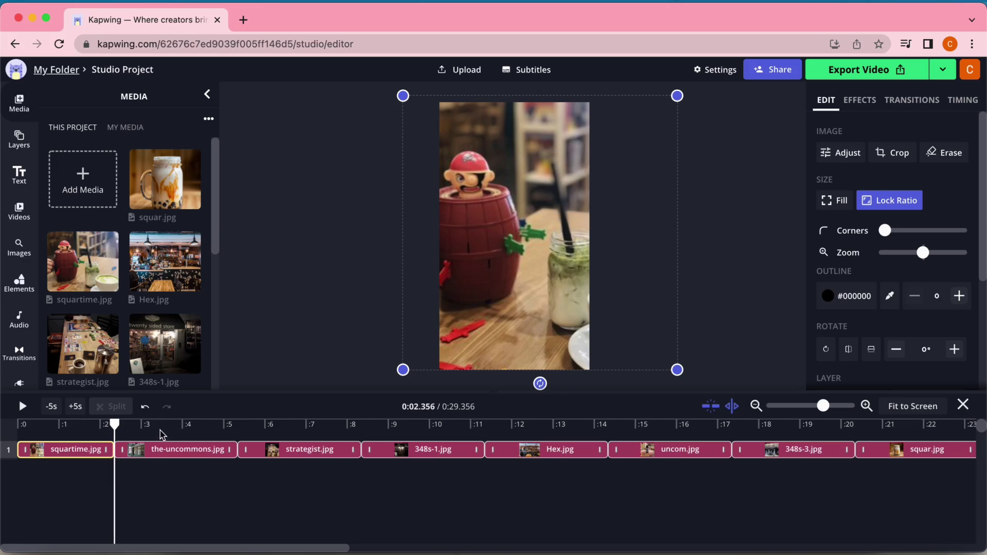
pyautogui.click(162, 434)
pyautogui.click(174, 455)
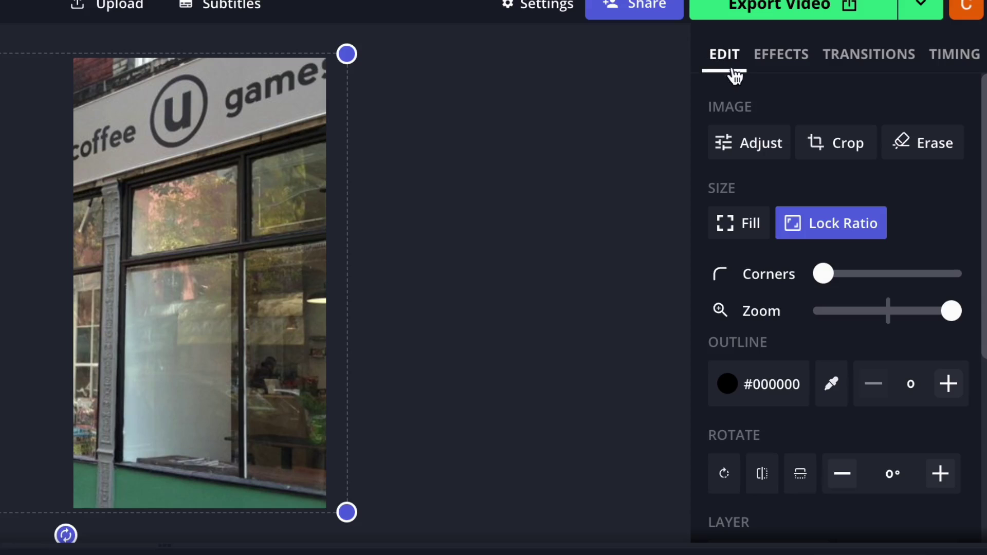
pyautogui.scroll(-5, 778, 288)
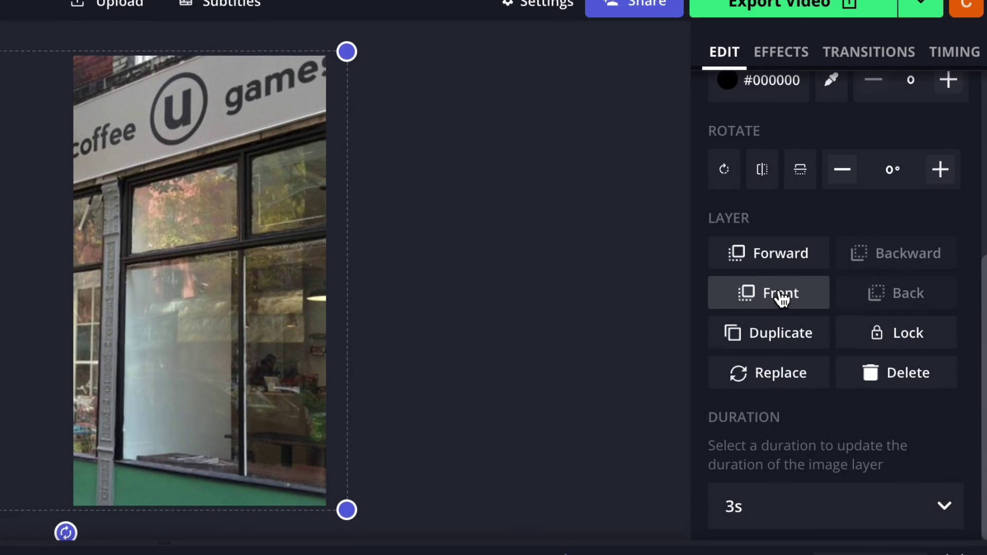
pyautogui.click(791, 504)
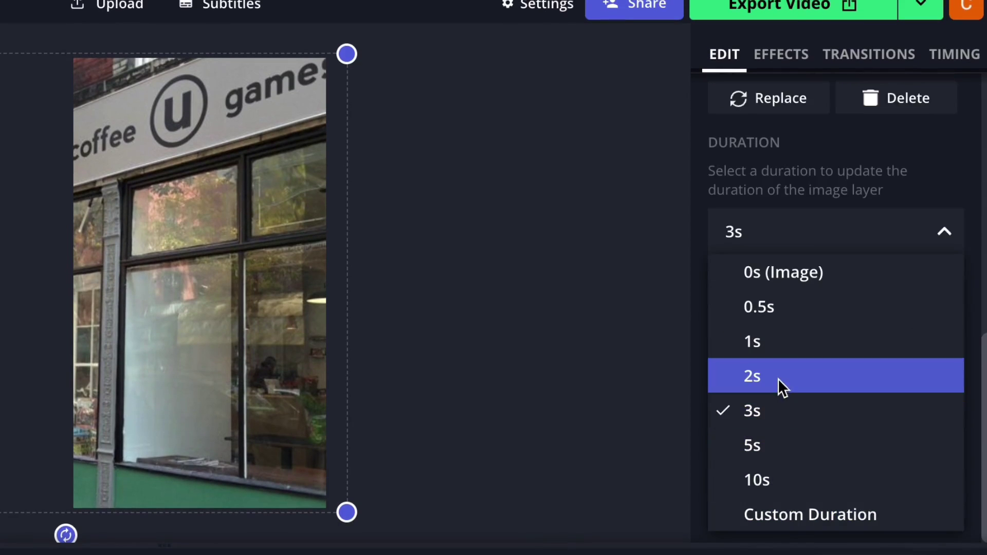
pyautogui.click(778, 438)
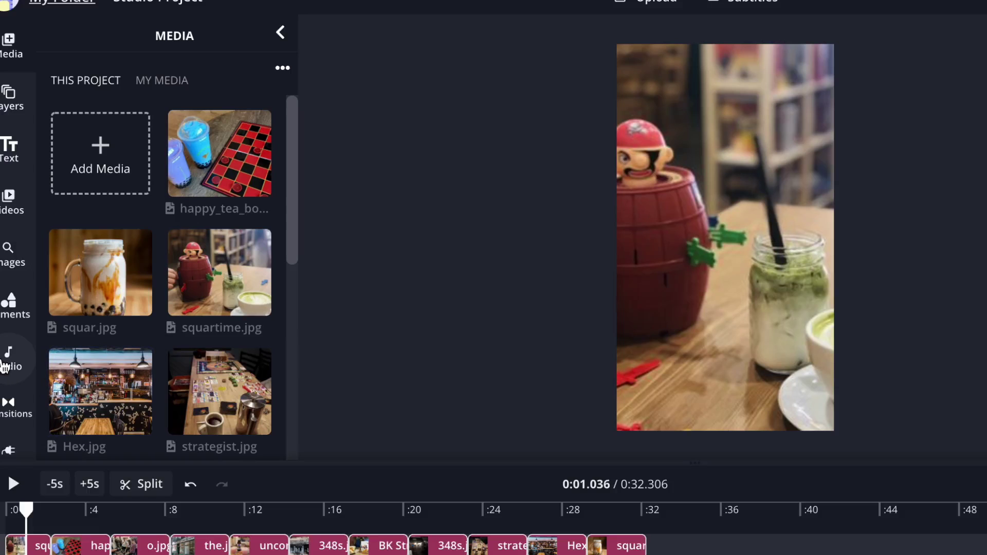
# Browse the audio music library, filtering tracks by Pop and then EDM
pyautogui.click(5, 363)
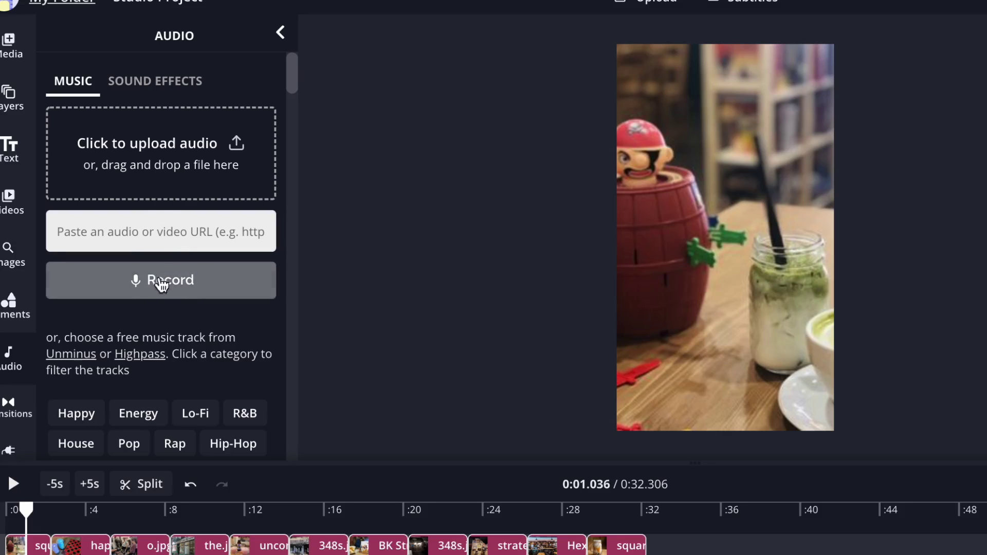
pyautogui.scroll(-5, 162, 292)
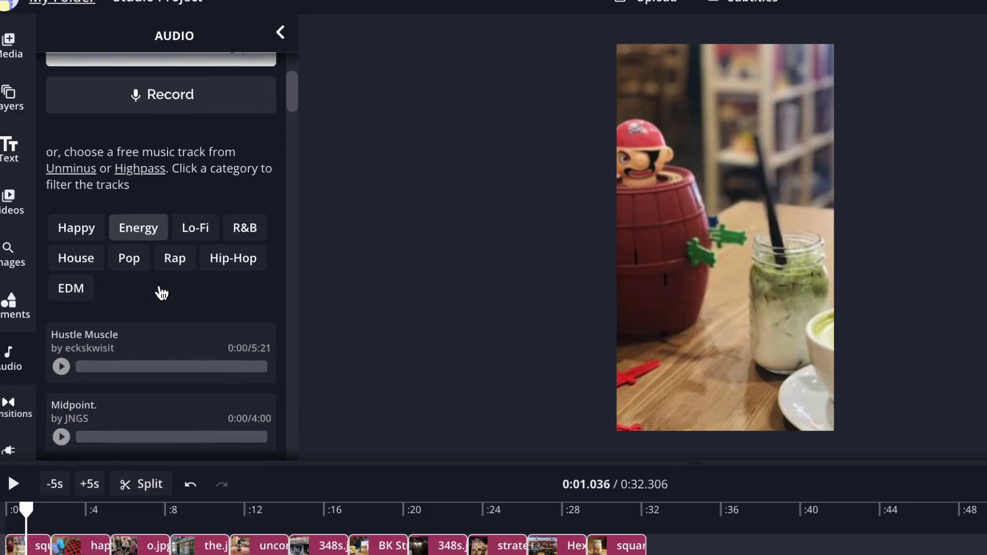
pyautogui.scroll(-4, 162, 292)
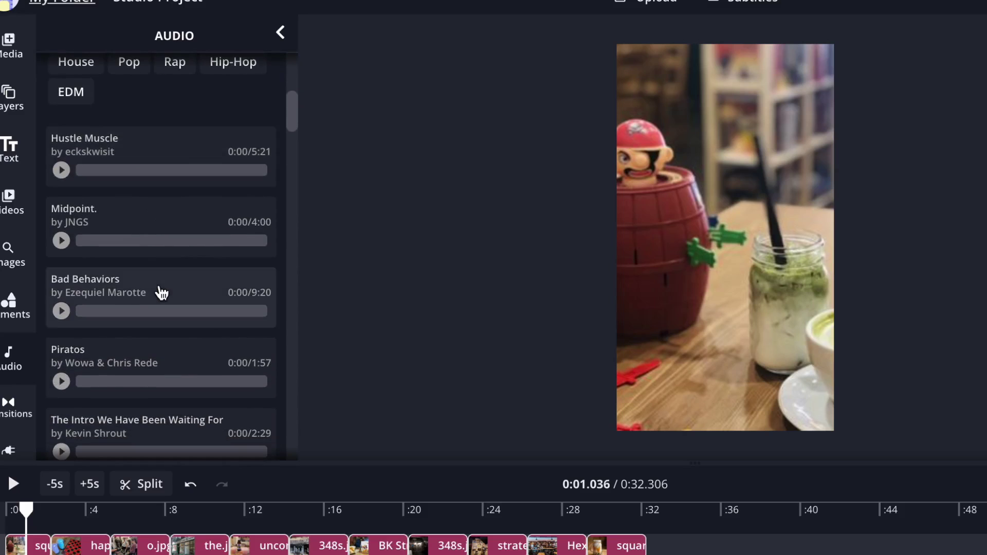
pyautogui.scroll(-2, 162, 292)
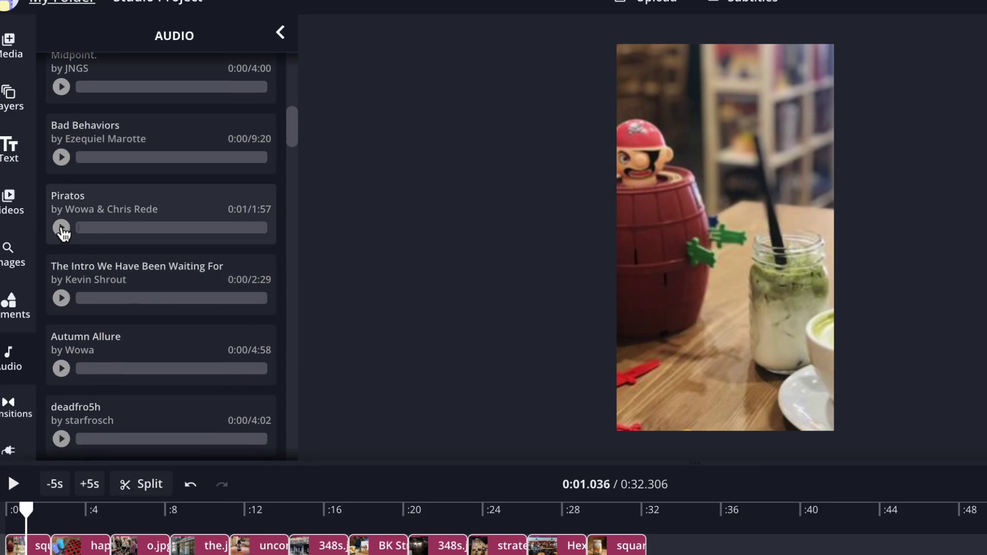
pyautogui.scroll(5, 150, 195)
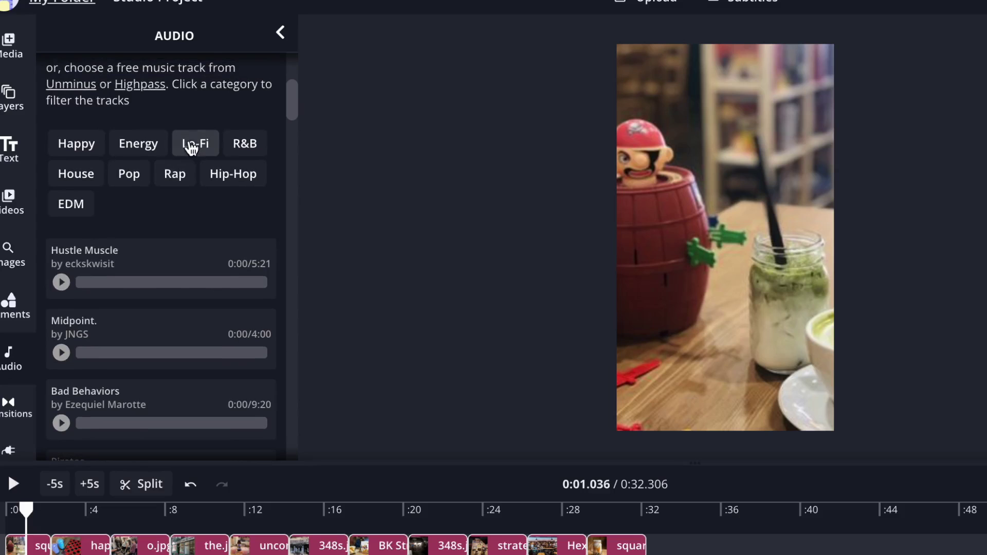
pyautogui.click(194, 146)
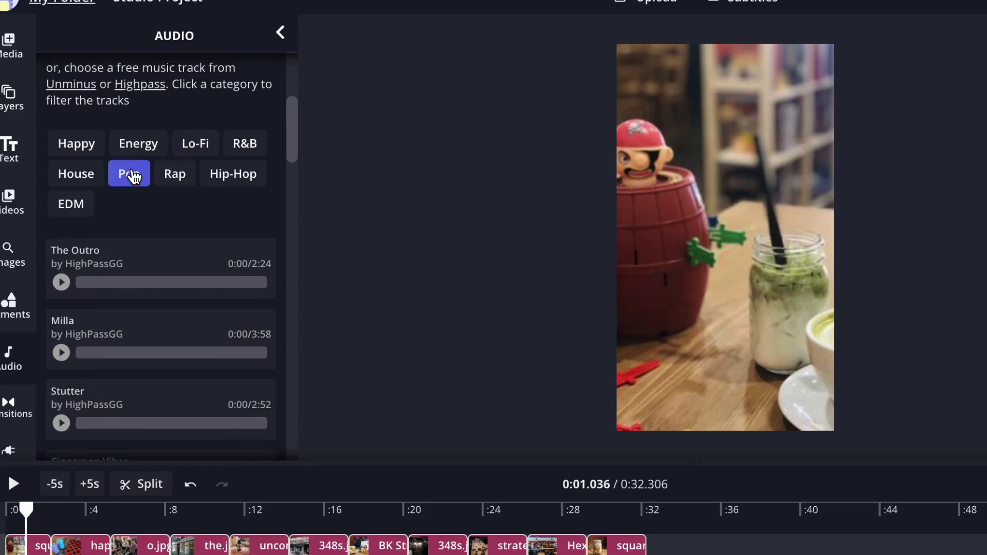
pyautogui.click(79, 203)
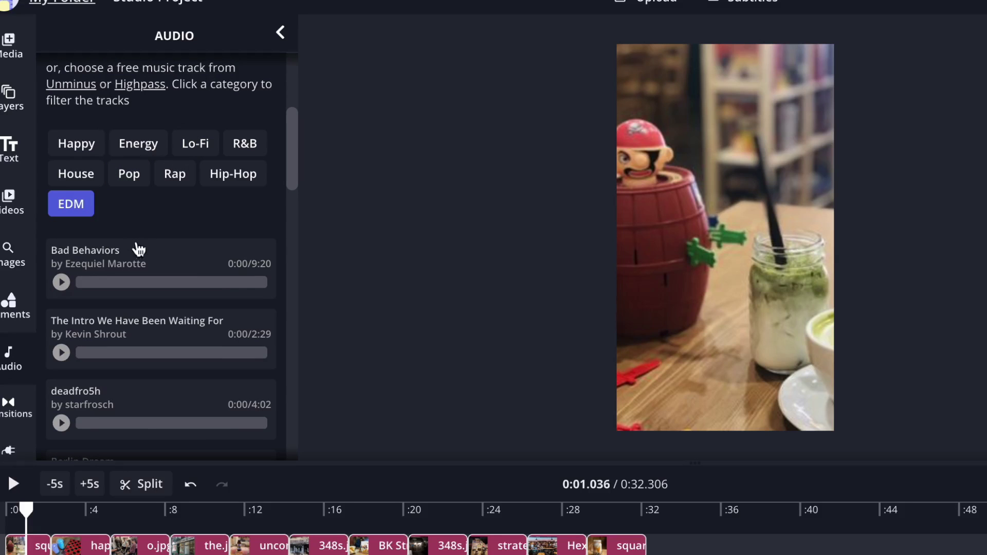
pyautogui.scroll(3, 136, 208)
pyautogui.scroll(3, 136, 205)
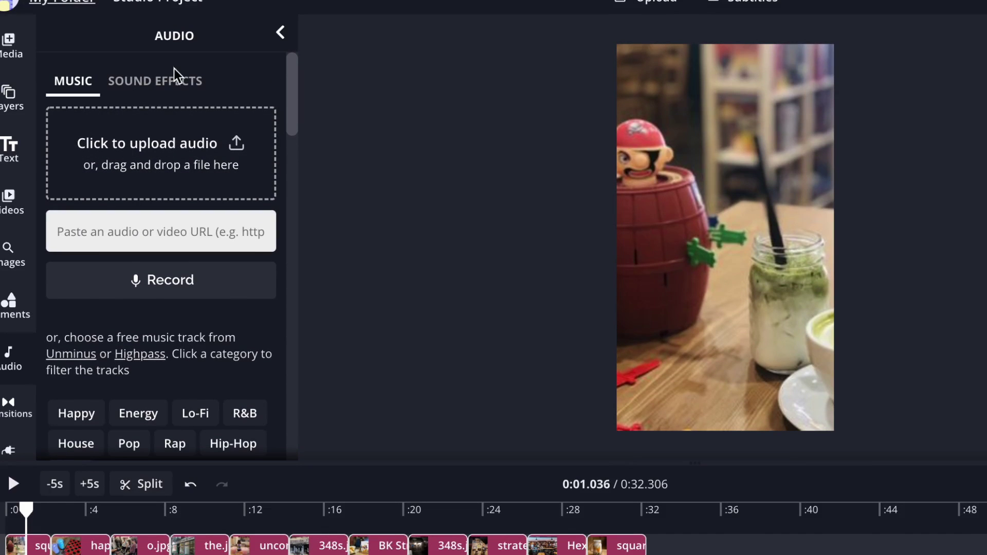
# Look through Sound Effects, then trim happy_tea_boba.jpg to end near 3.7 seconds
pyautogui.click(161, 91)
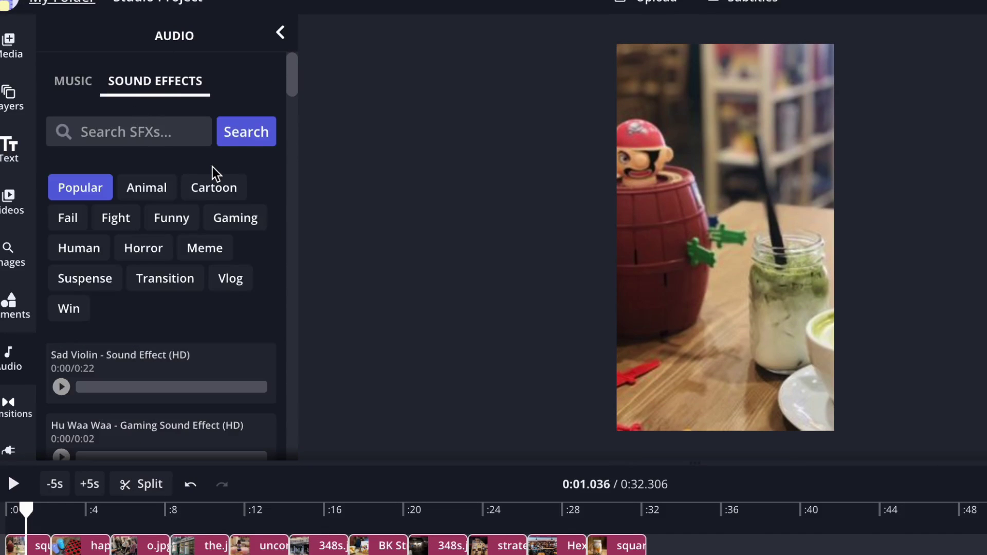
pyautogui.scroll(-5, 211, 170)
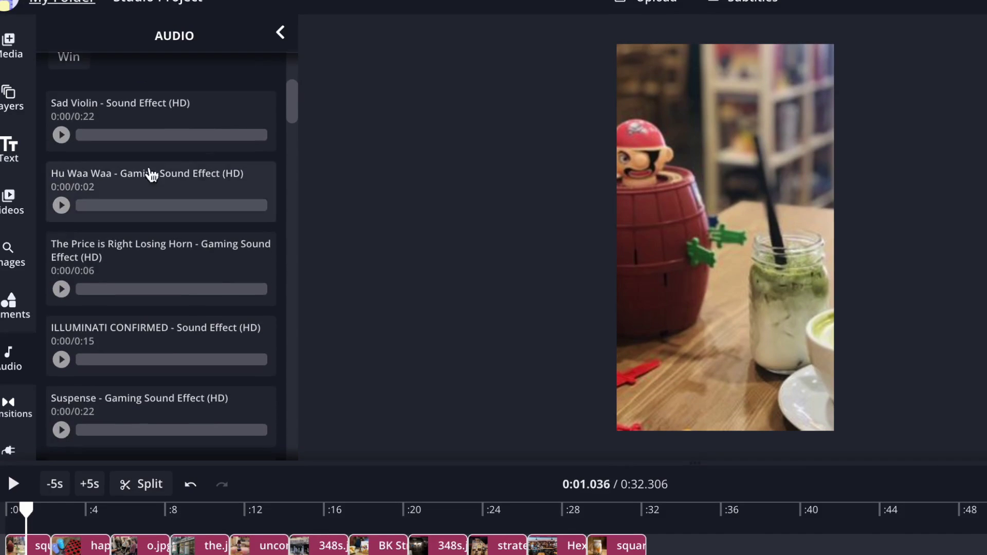
pyautogui.scroll(-3, 61, 141)
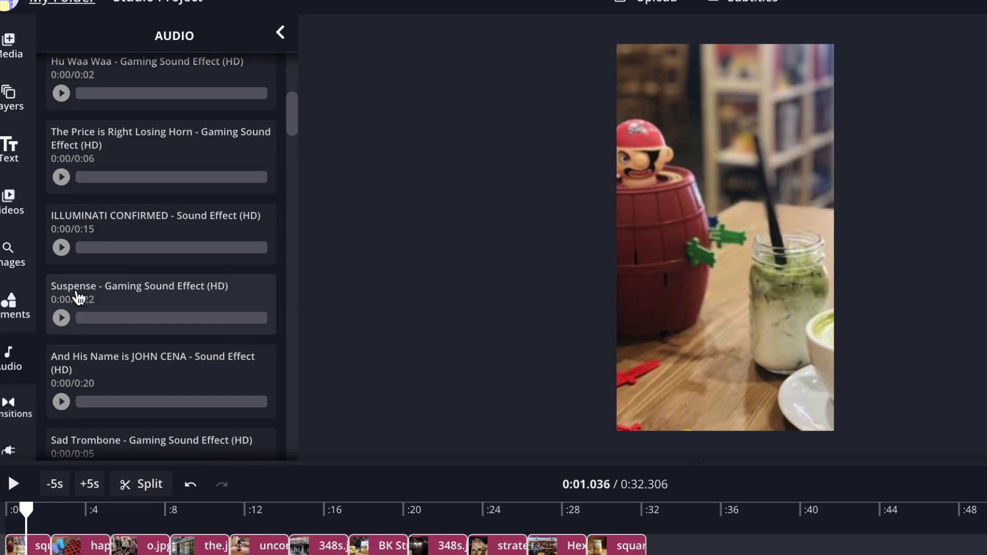
pyautogui.scroll(-1, 75, 293)
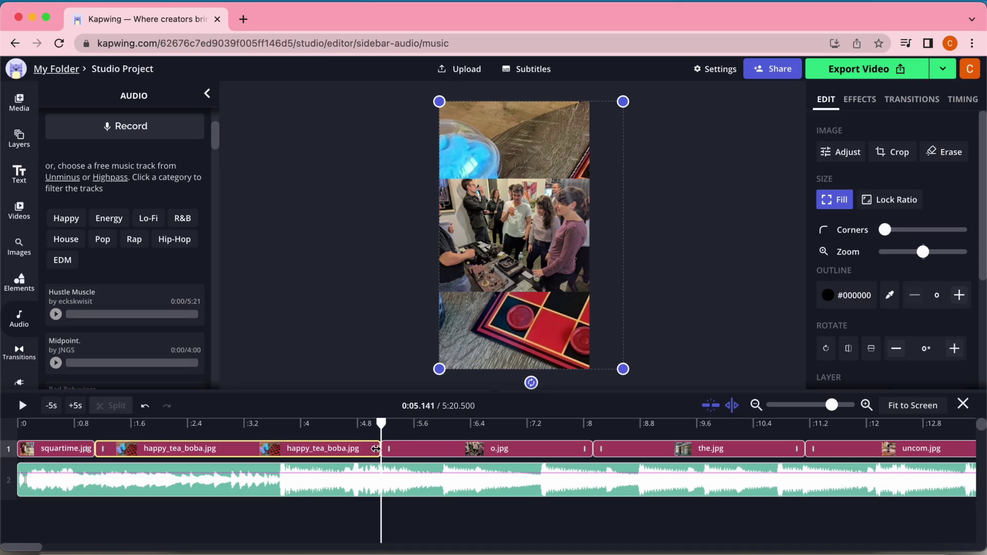
pyautogui.moveTo(376, 448); pyautogui.dragTo(216, 453)
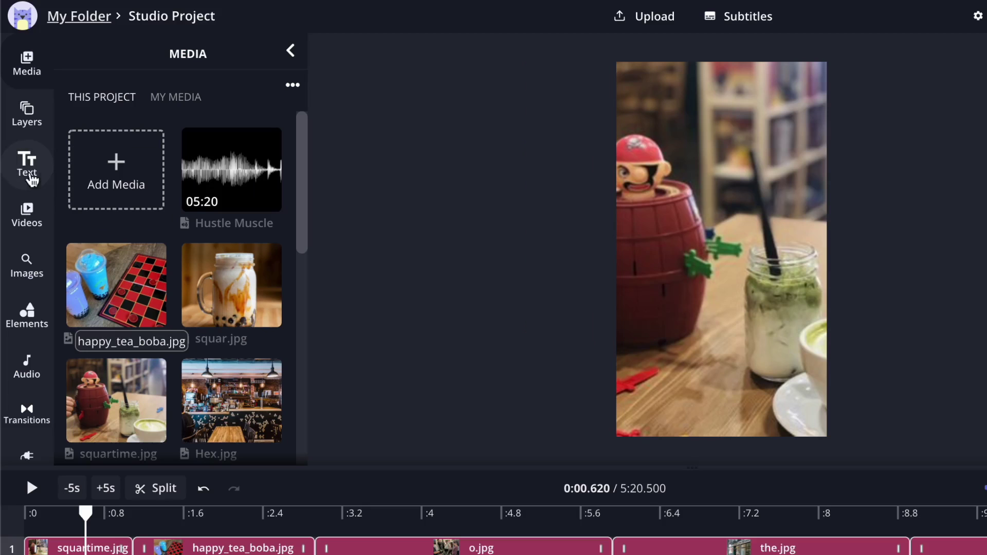
# Add a new text box for the title and position it on the frame
pyautogui.click(24, 173)
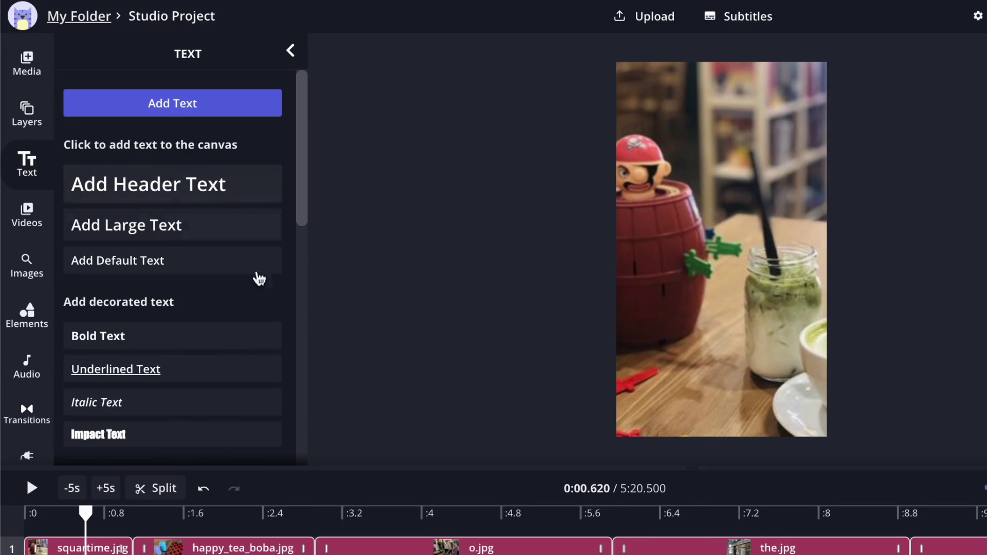
pyautogui.click(199, 101)
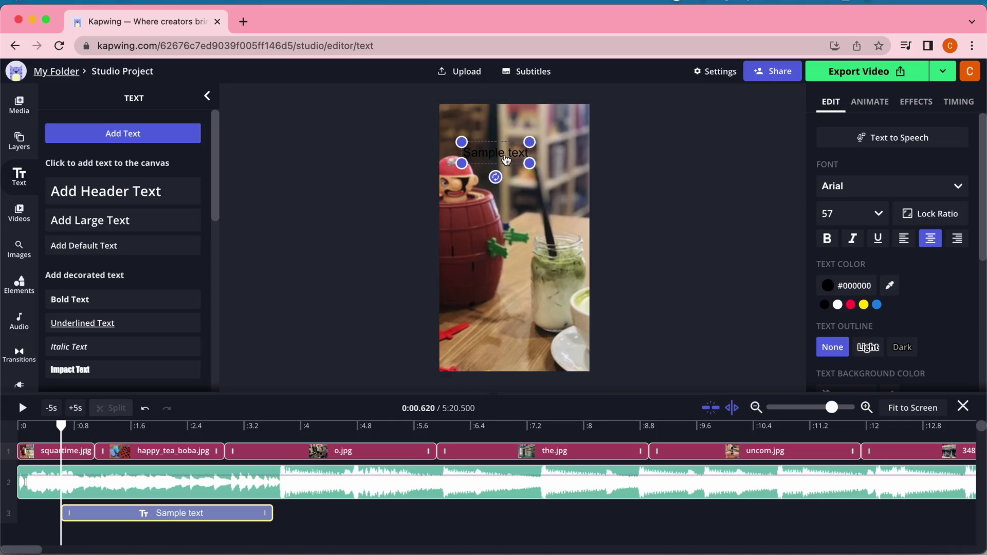
pyautogui.moveTo(506, 160); pyautogui.dragTo(539, 175)
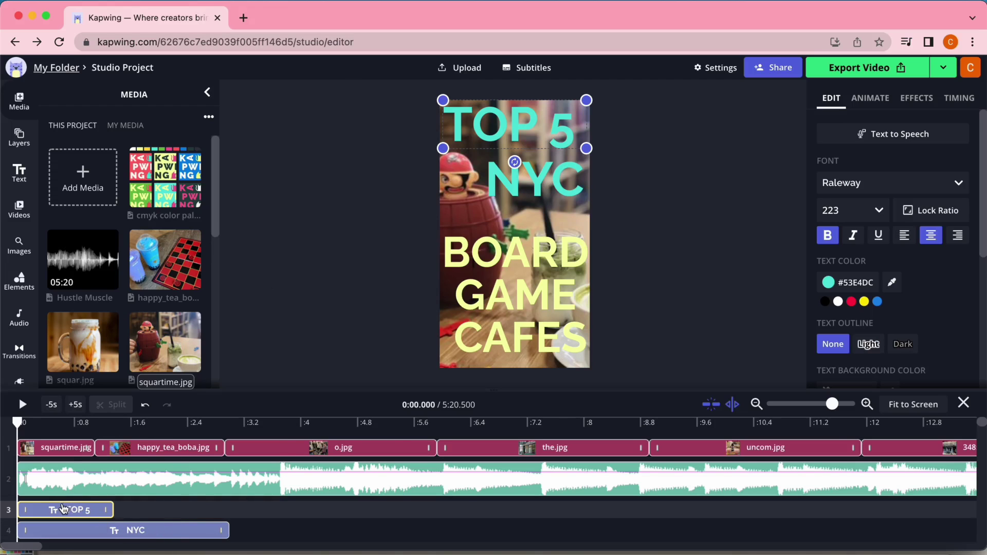
# Keep the TOP 5 text clip at the start and make it end around 0:01
pyautogui.moveTo(62, 511); pyautogui.dragTo(139, 511)
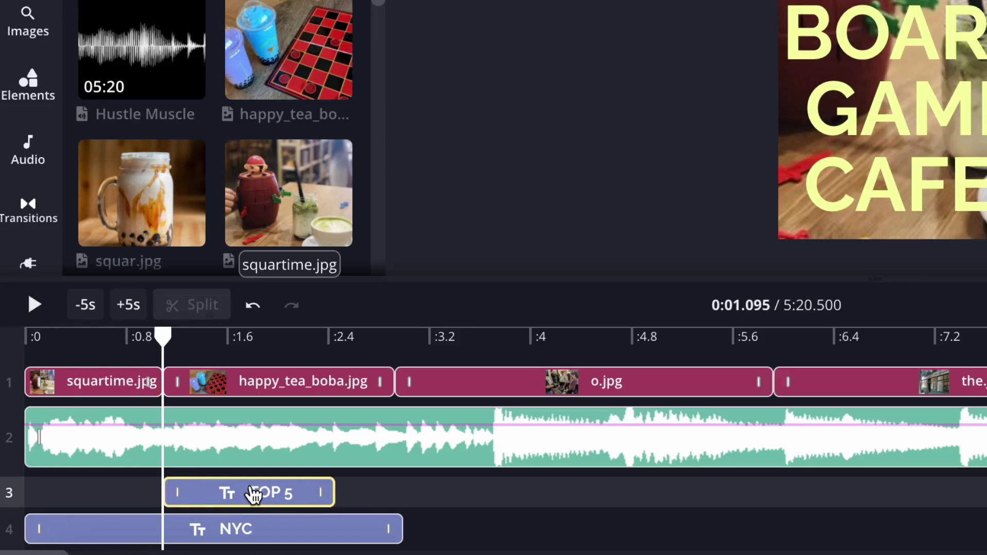
pyautogui.moveTo(248, 495); pyautogui.dragTo(109, 492)
pyautogui.moveTo(184, 491); pyautogui.dragTo(150, 479)
pyautogui.click(104, 350)
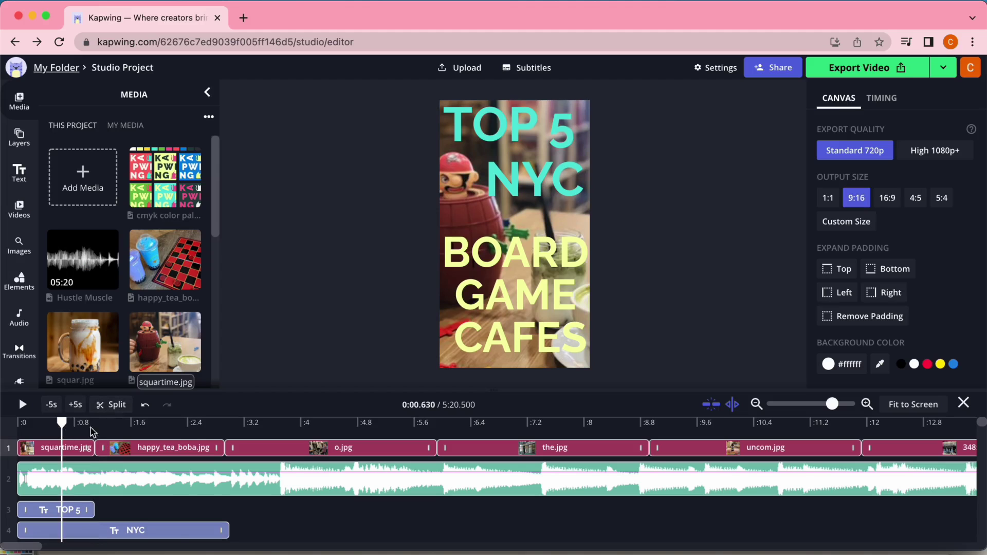
pyautogui.click(144, 530)
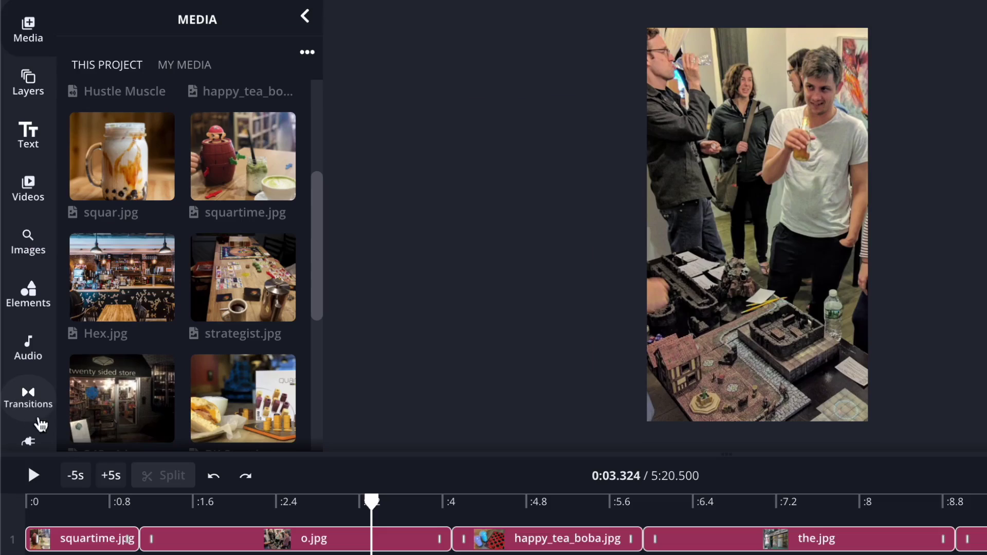
# Place a Cross Zoom transition between o.jpg and happy_tea_boba.jpg and replay it to check
pyautogui.click(21, 400)
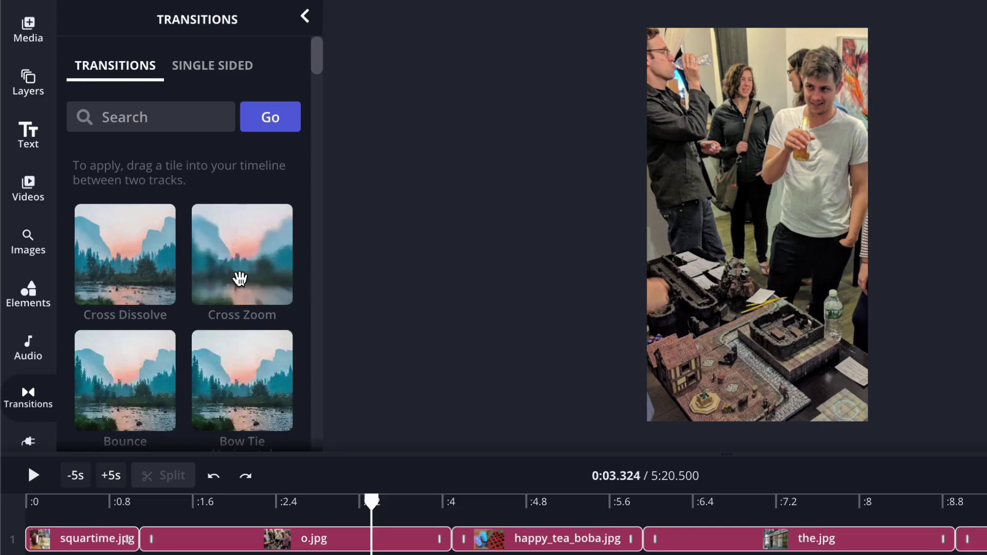
pyautogui.moveTo(240, 278); pyautogui.dragTo(444, 543)
pyautogui.press('space')
pyautogui.click(311, 500)
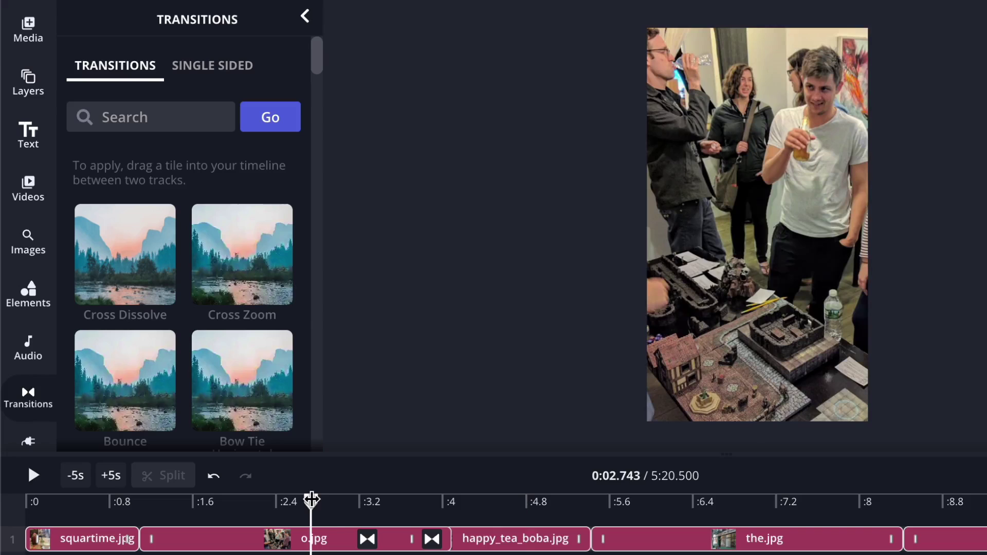
pyautogui.press('space')
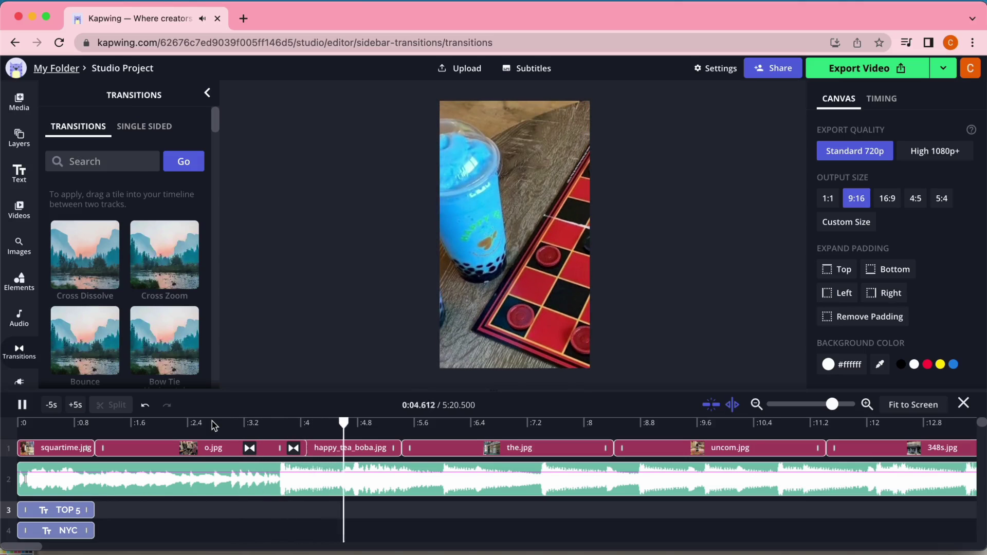
pyautogui.click(214, 425)
pyautogui.press('space')
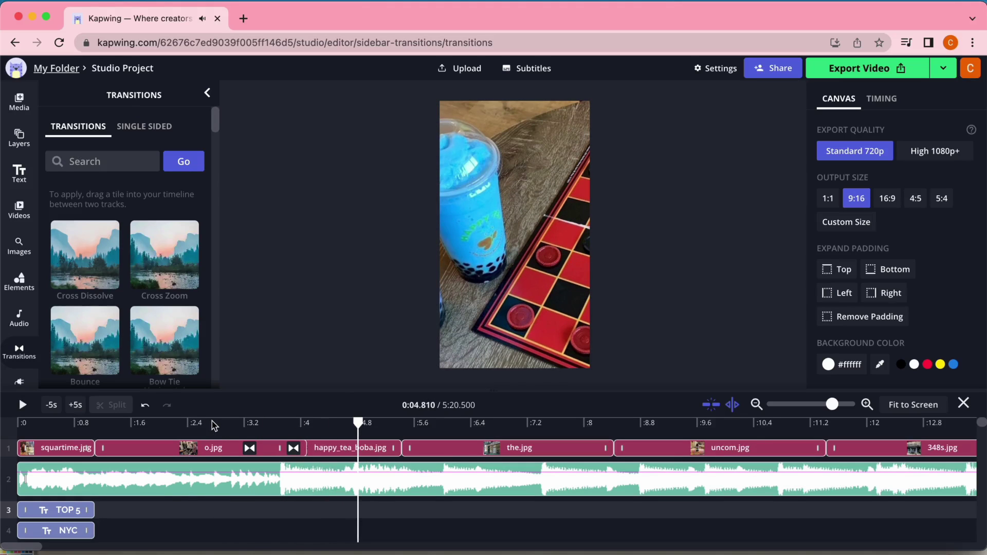
pyautogui.scroll(-5, 193, 348)
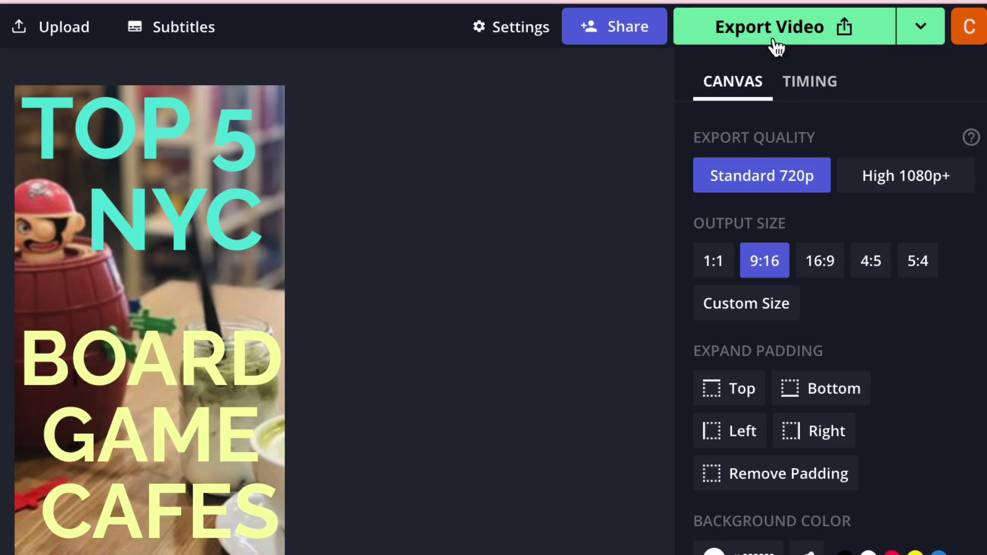
# Export the slideshow and download the resulting video file
pyautogui.click(800, 32)
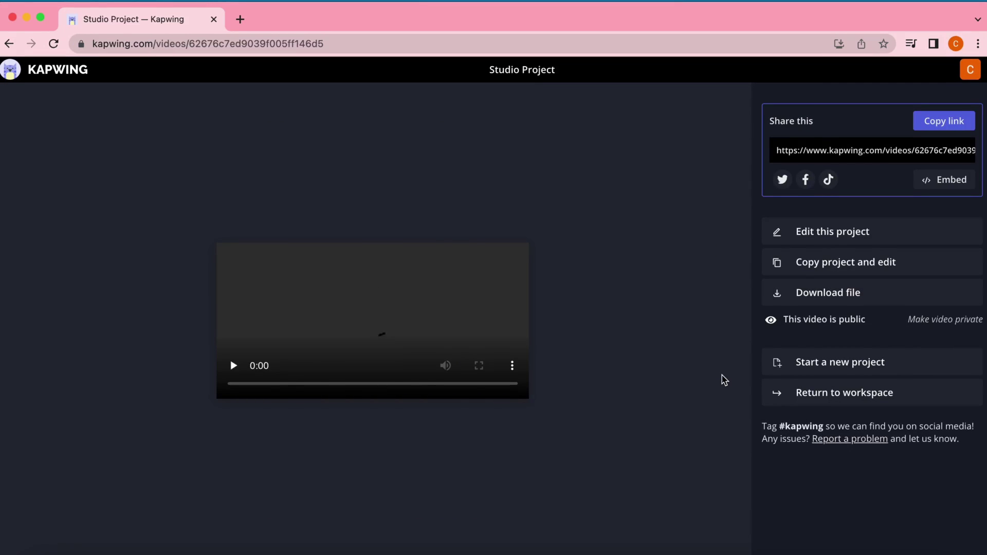
pyautogui.click(854, 298)
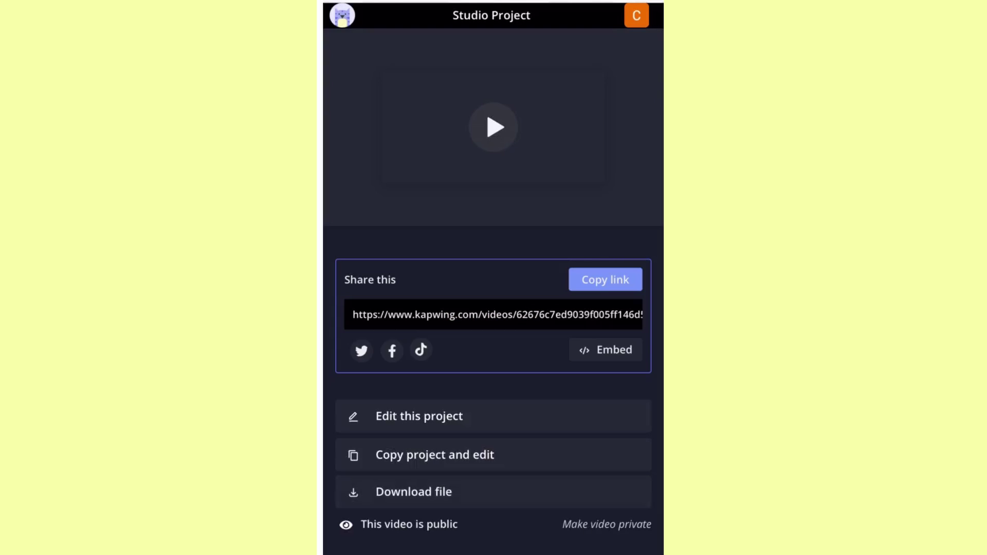
# Download the MP4 from the phone's share page and confirm saving it
pyautogui.scroll(-10, 493, 277)
pyautogui.click(414, 354)
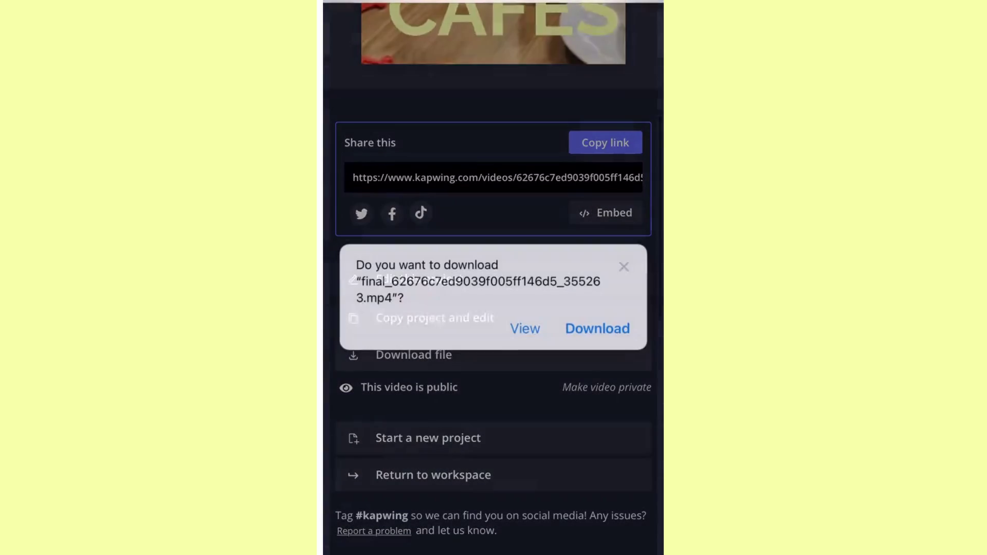
pyautogui.click(597, 328)
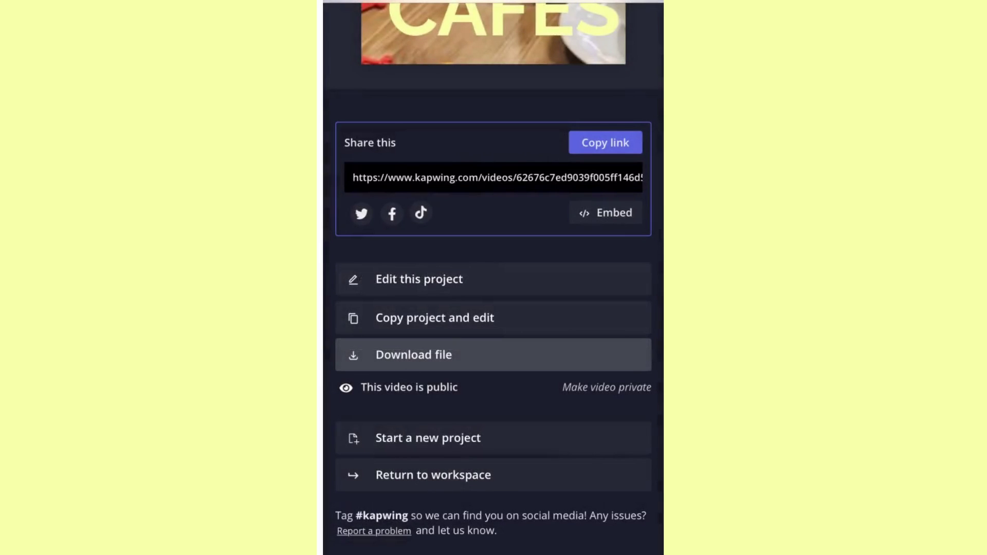